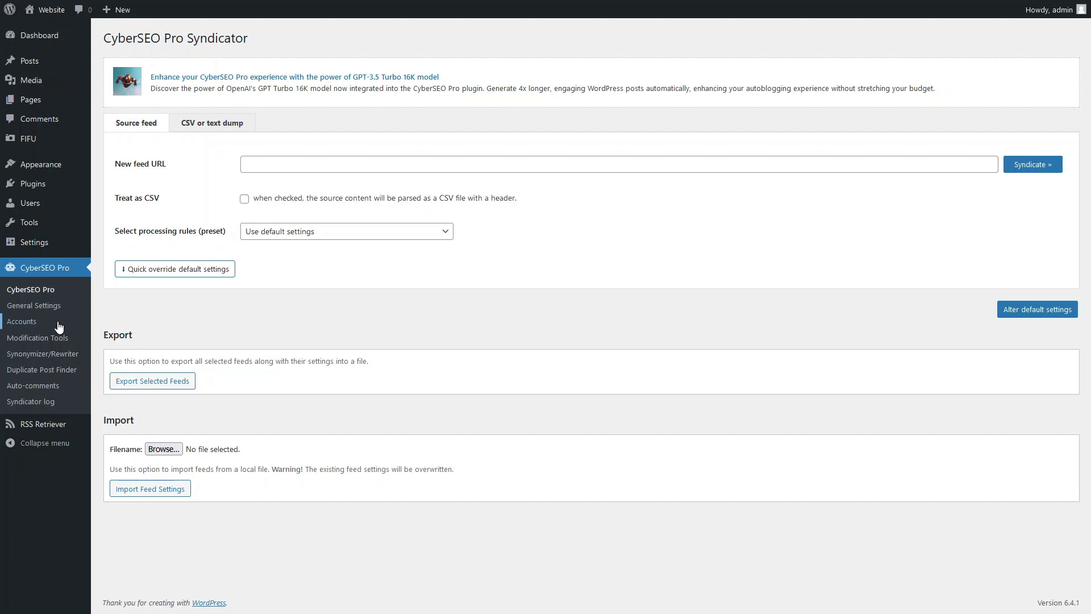
# Store the pasted OpenAI API key and the Amazon associate tag in Accounts, then update settings.
pyautogui.click(22, 321)
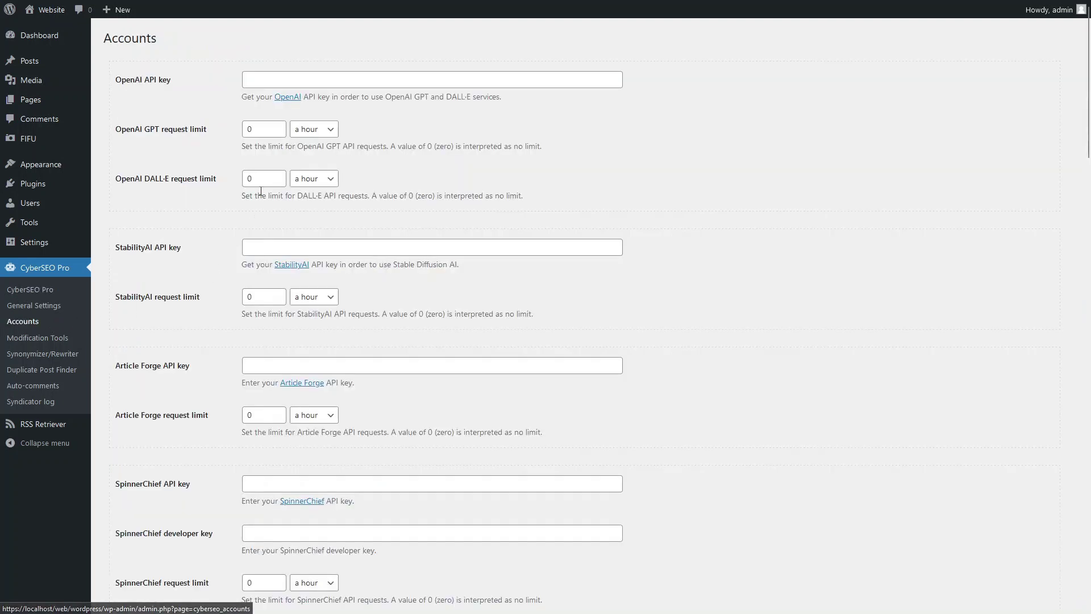
pyautogui.click(256, 82)
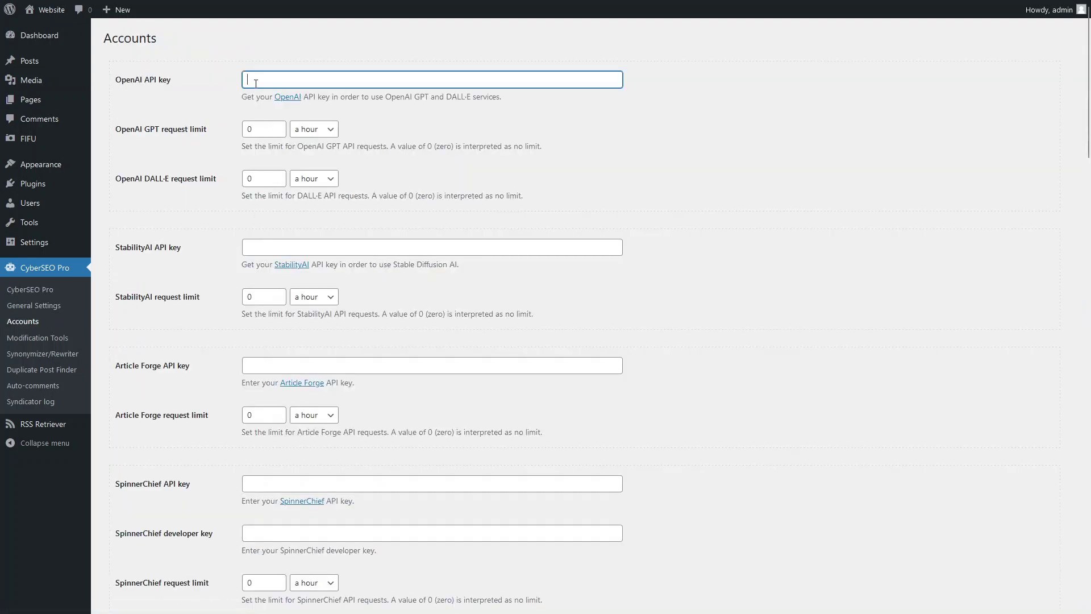
pyautogui.hotkey('ctrl', 'v')
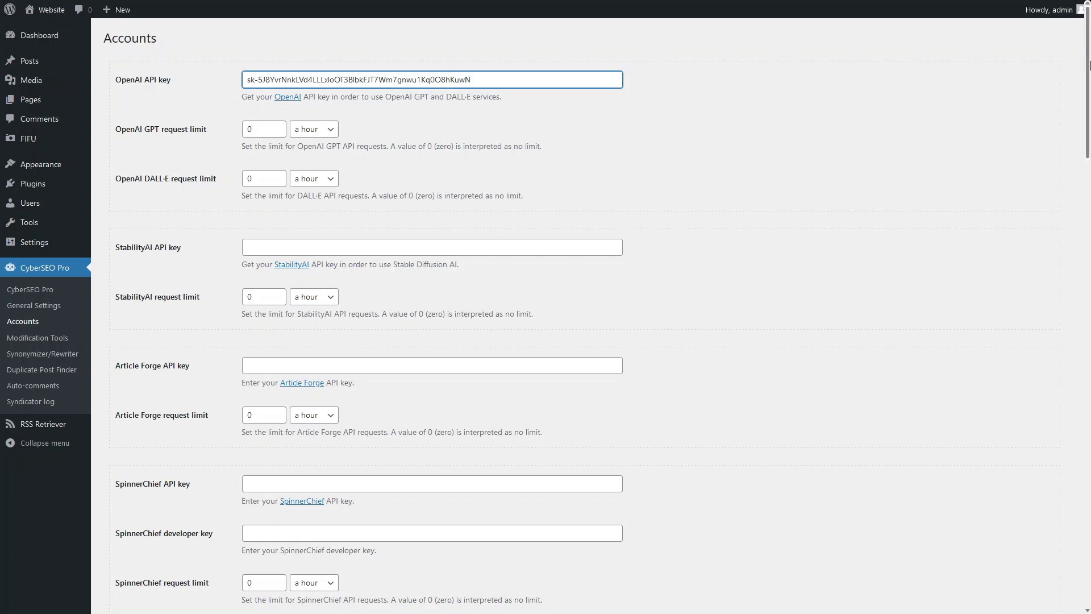
pyautogui.moveTo(1086, 86); pyautogui.dragTo(1086, 511)
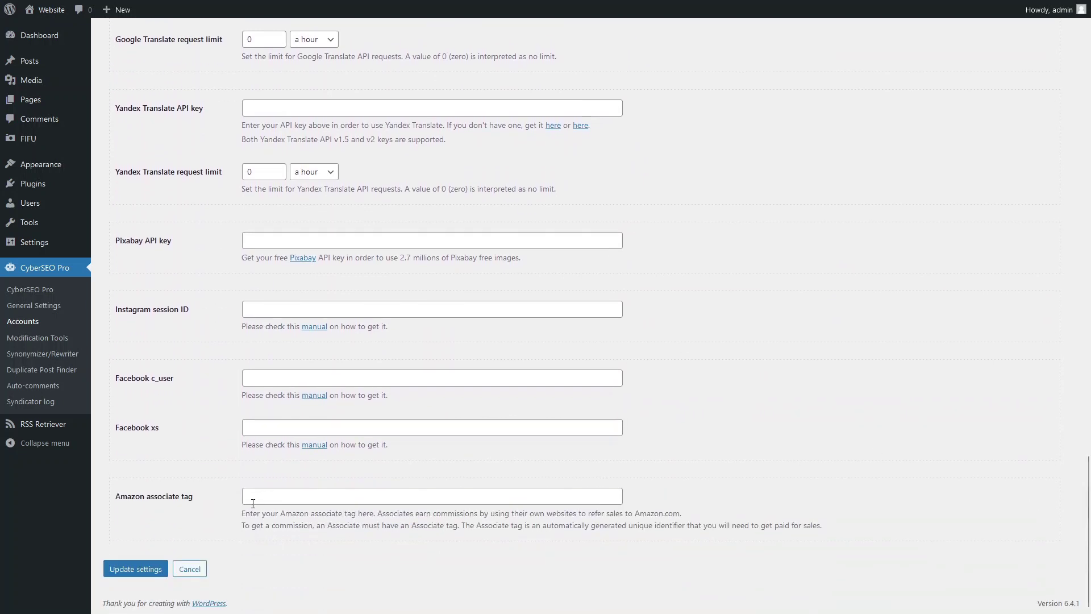
pyautogui.click(247, 497)
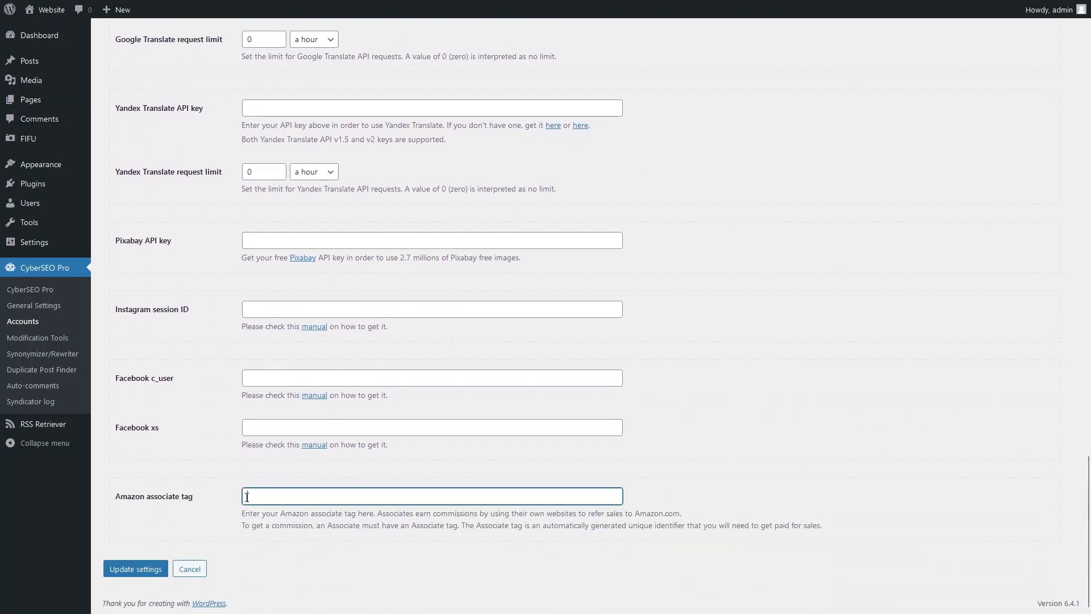
pyautogui.write('cyberseo-20')
pyautogui.click(135, 568)
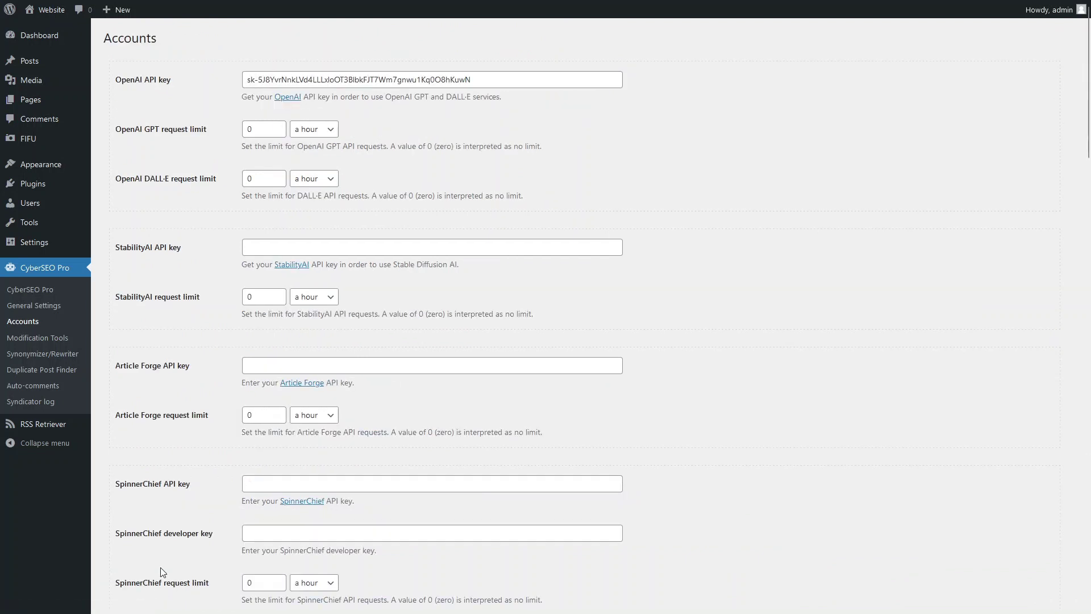
pyautogui.click(30, 289)
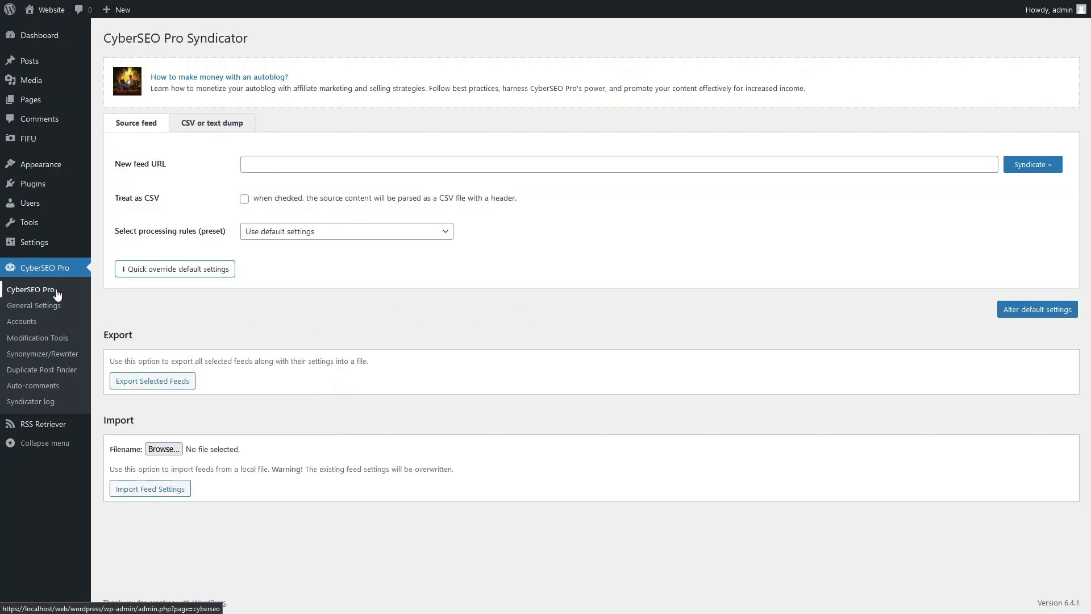
pyautogui.click(244, 167)
pyautogui.write('https://www.amazon.com/s?k=laptop')
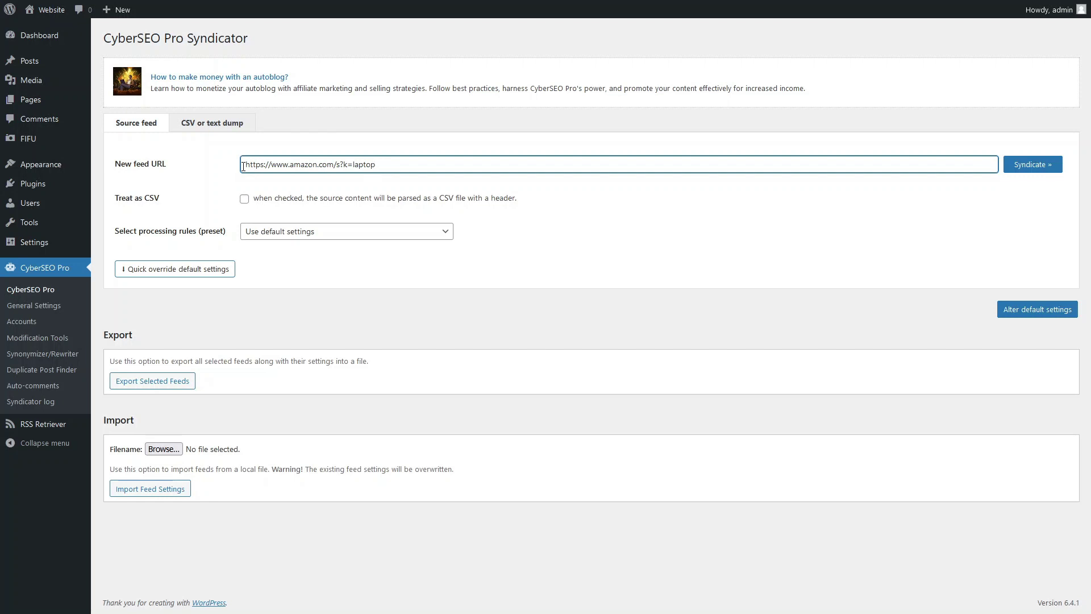
pyautogui.click(346, 231)
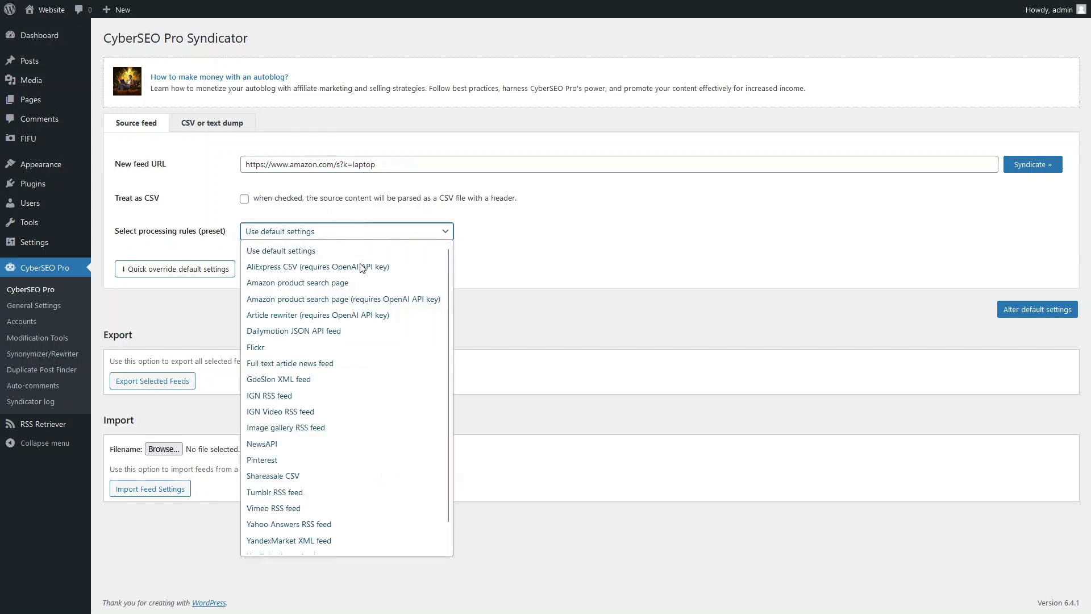
pyautogui.click(370, 298)
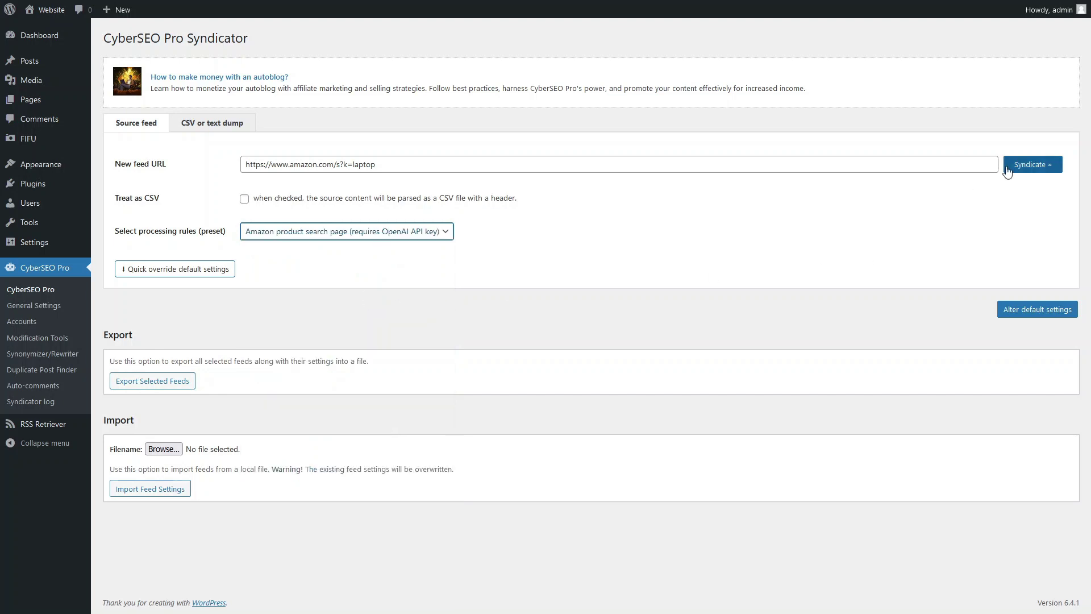
# Limit the feed to 6 posts maximum and syndicate it into the feed list.
pyautogui.click(1014, 168)
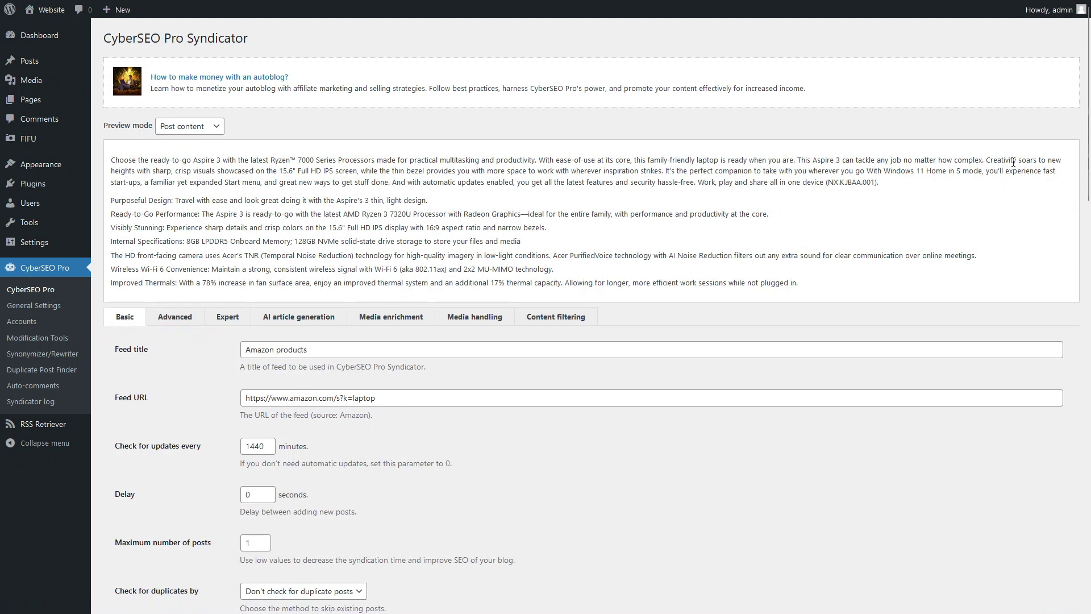
pyautogui.doubleClick(257, 543)
pyautogui.write('6')
pyautogui.moveTo(1088, 103); pyautogui.dragTo(1084, 554)
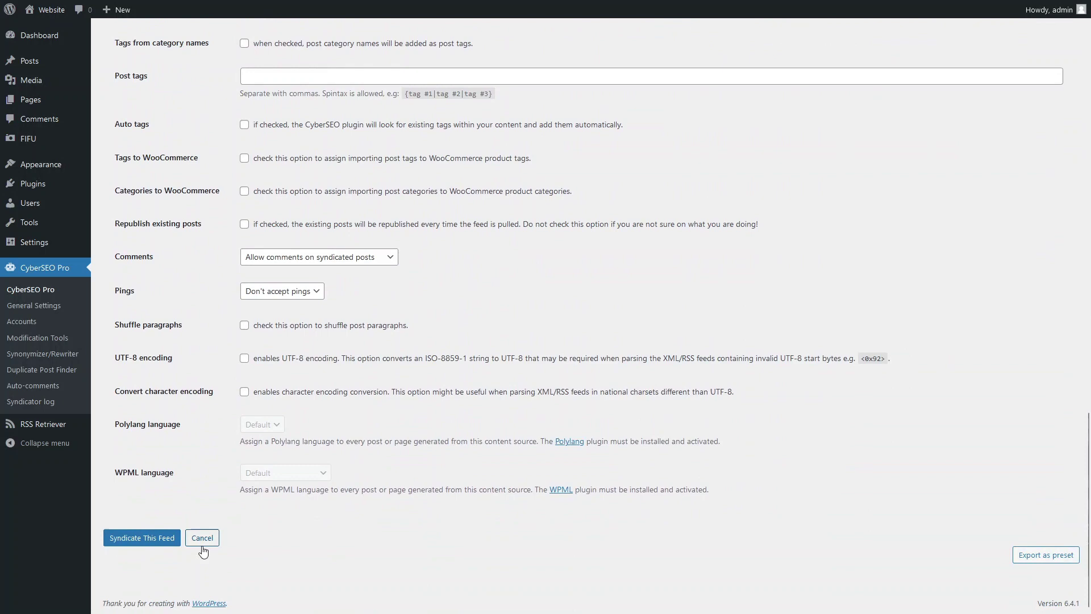
pyautogui.click(142, 537)
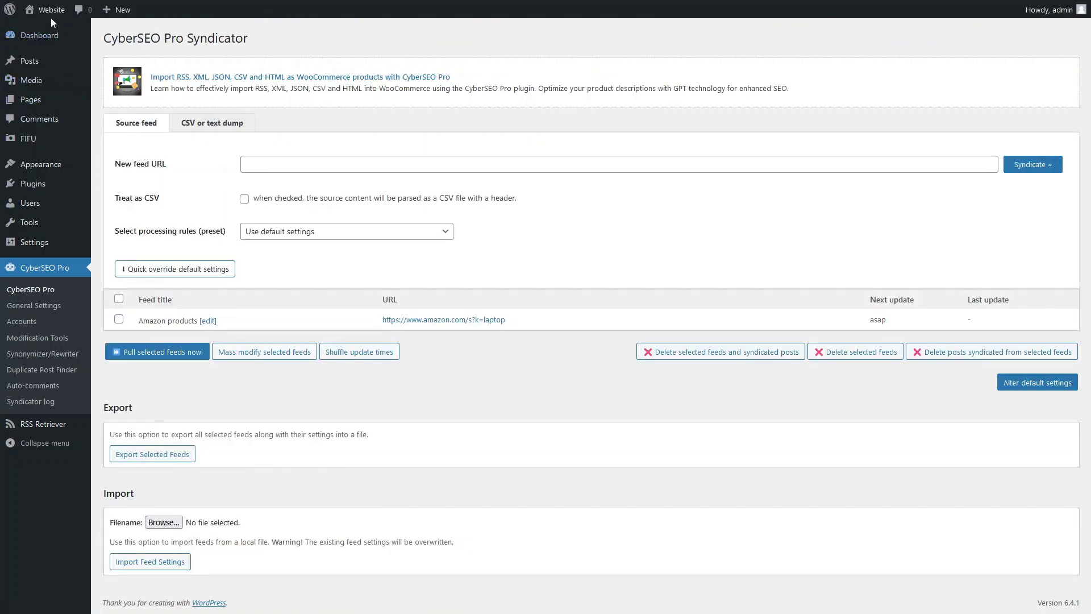
pyautogui.moveTo(51, 10)
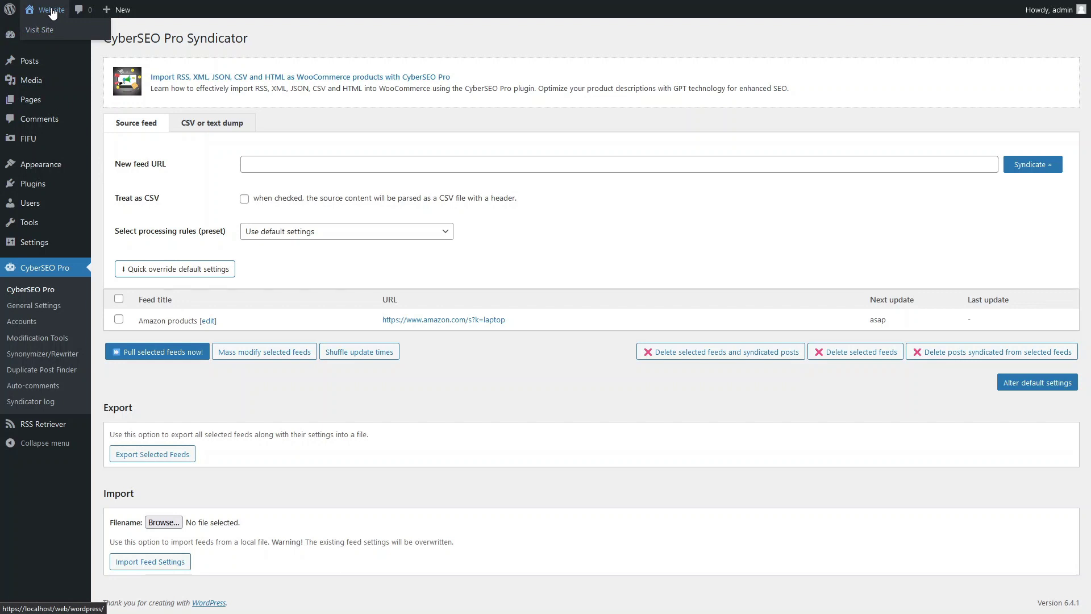
# Visit the public site's home page, which still shows Nothing Found.
pyautogui.click(52, 11)
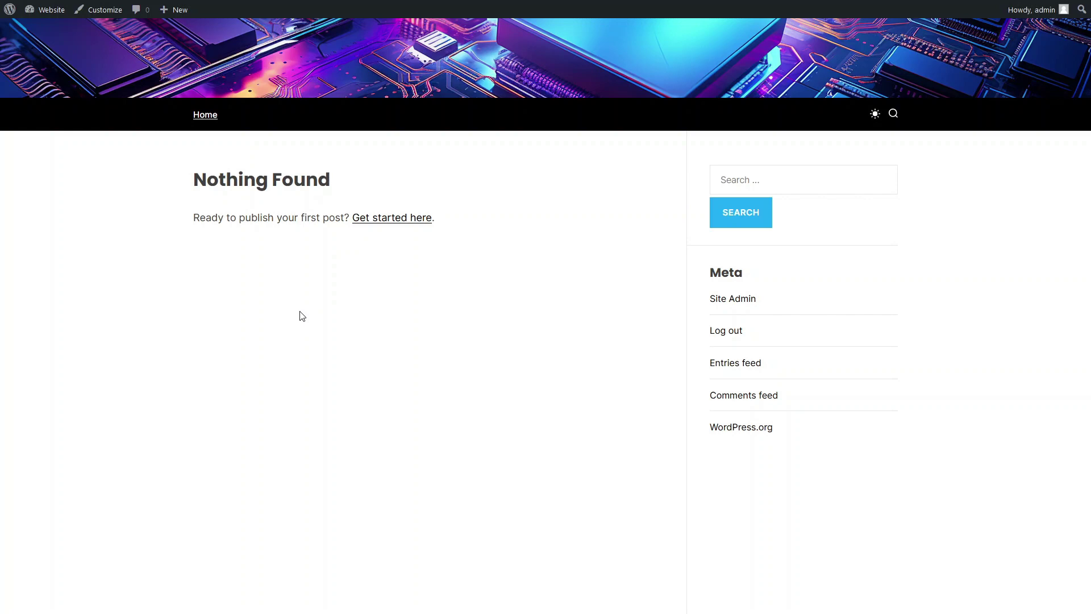
# Reload the home page so the imported laptop posts appear in the grid.
pyautogui.press('F5')
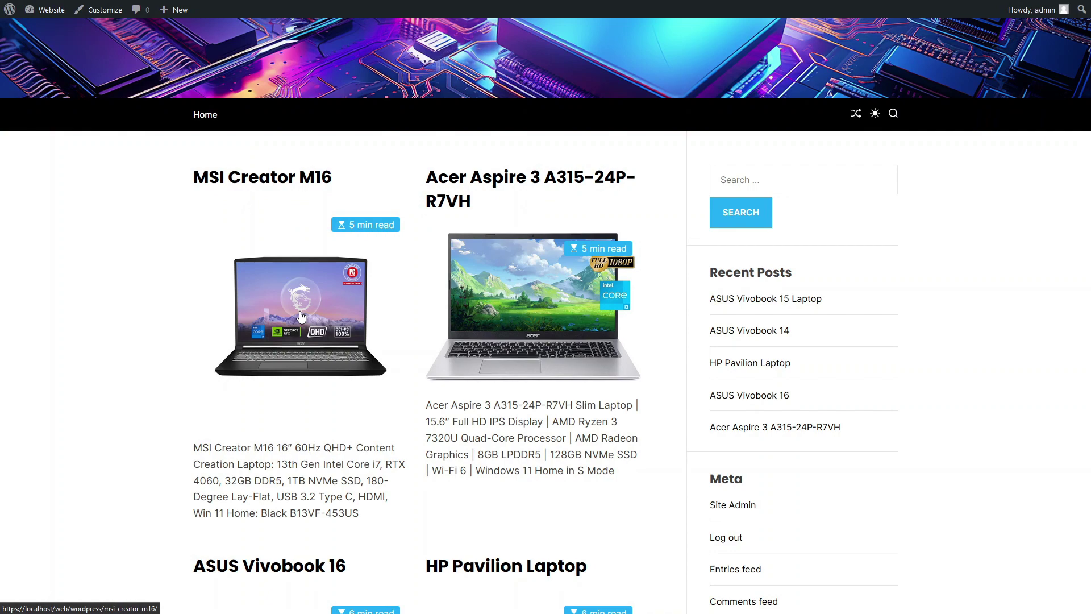
pyautogui.scroll(-5, 547, 341)
pyautogui.scroll(-5, 546, 341)
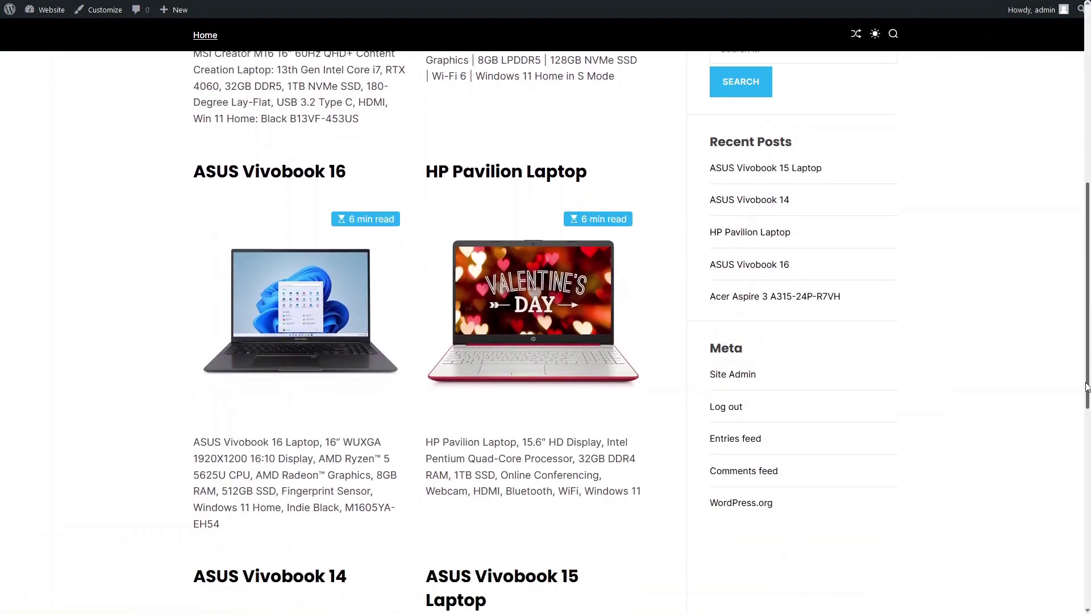
pyautogui.moveTo(1086, 387)
pyautogui.mouseDown()
pyautogui.moveTo(1088, 420)
pyautogui.moveTo(1087, 245)
pyautogui.mouseUp()
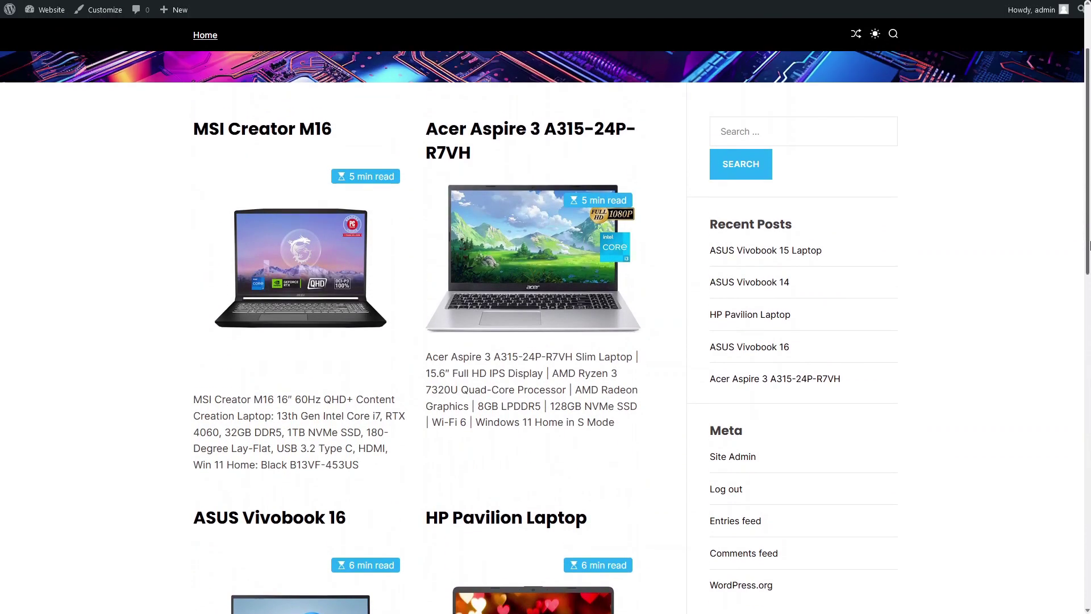
# View the MSI Creator M16 post with its gallery, description, specifications, price and Buy Now button.
pyautogui.click(339, 284)
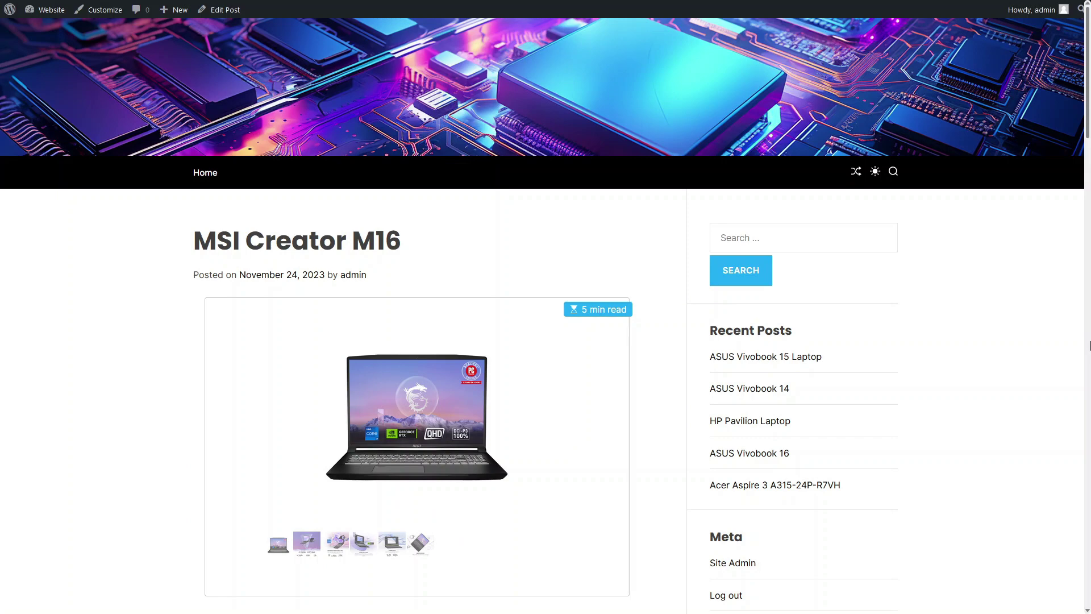
pyautogui.scroll(-2, 1086, 345)
pyautogui.scroll(-2, 1088, 345)
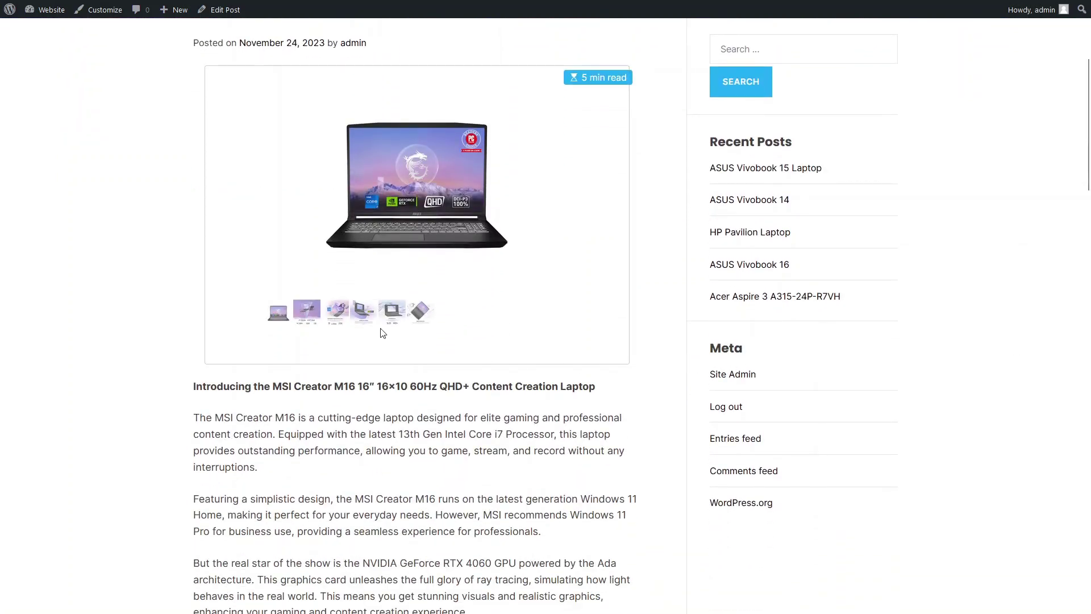
pyautogui.scroll(-2, 381, 333)
pyautogui.scroll(-3, 381, 333)
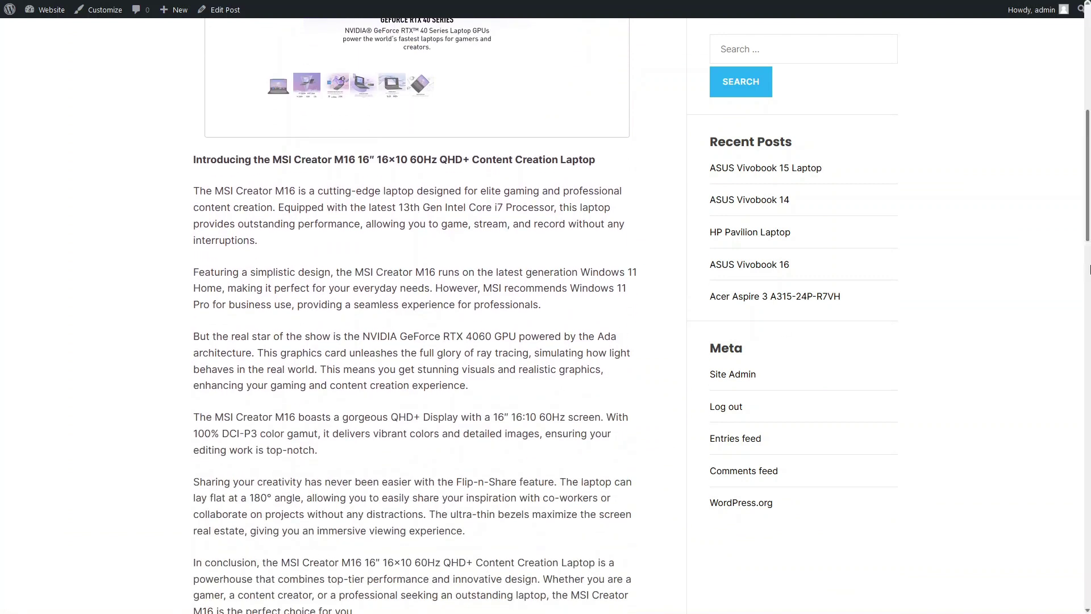
pyautogui.scroll(-2, 1086, 268)
pyautogui.scroll(-2, 1087, 269)
pyautogui.scroll(-2, 1086, 268)
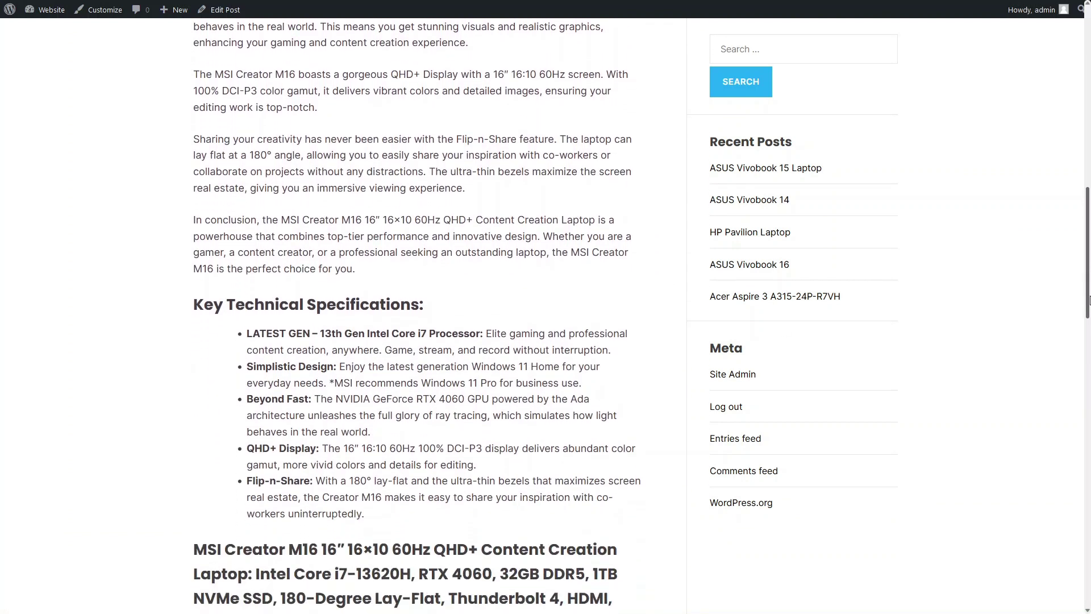
pyautogui.scroll(-1, 1087, 299)
pyautogui.scroll(-1, 1086, 298)
pyautogui.scroll(-1, 1087, 298)
pyautogui.scroll(-1, 1086, 298)
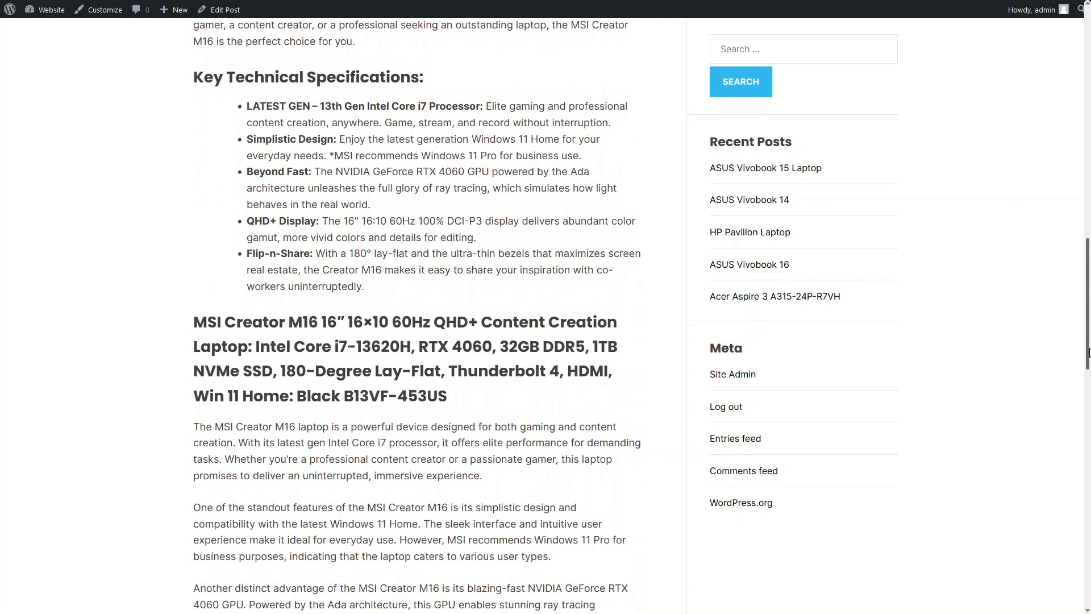
pyautogui.scroll(-1, 1087, 350)
pyautogui.scroll(-1, 1087, 350)
pyautogui.scroll(-1, 1087, 349)
pyautogui.scroll(-1, 1088, 350)
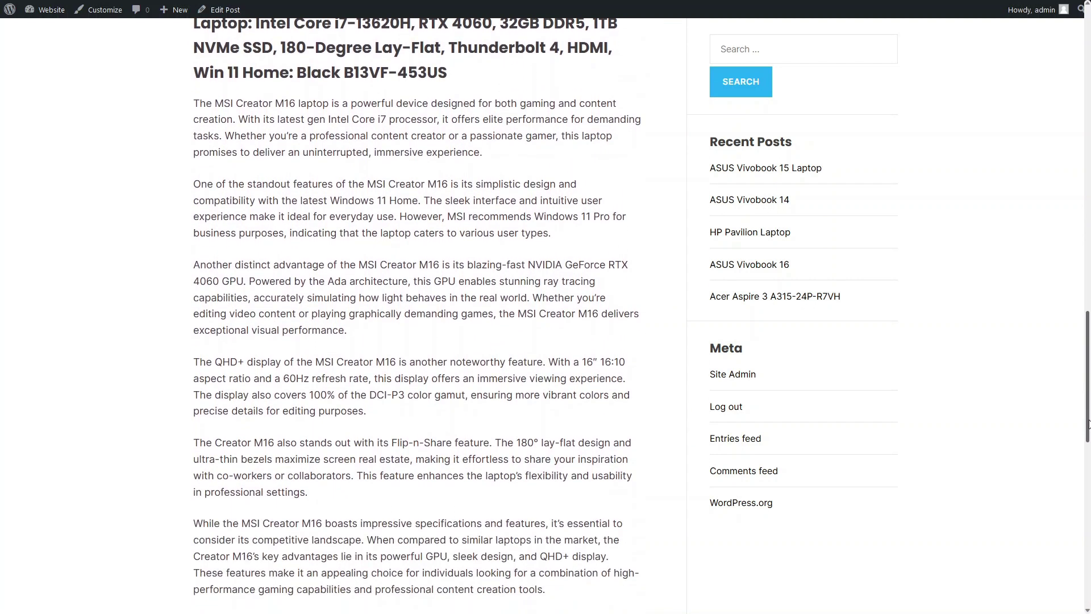
pyautogui.scroll(-1, 1087, 422)
pyautogui.scroll(-1, 1086, 440)
pyautogui.scroll(-1, 1087, 456)
pyautogui.scroll(-1, 1087, 473)
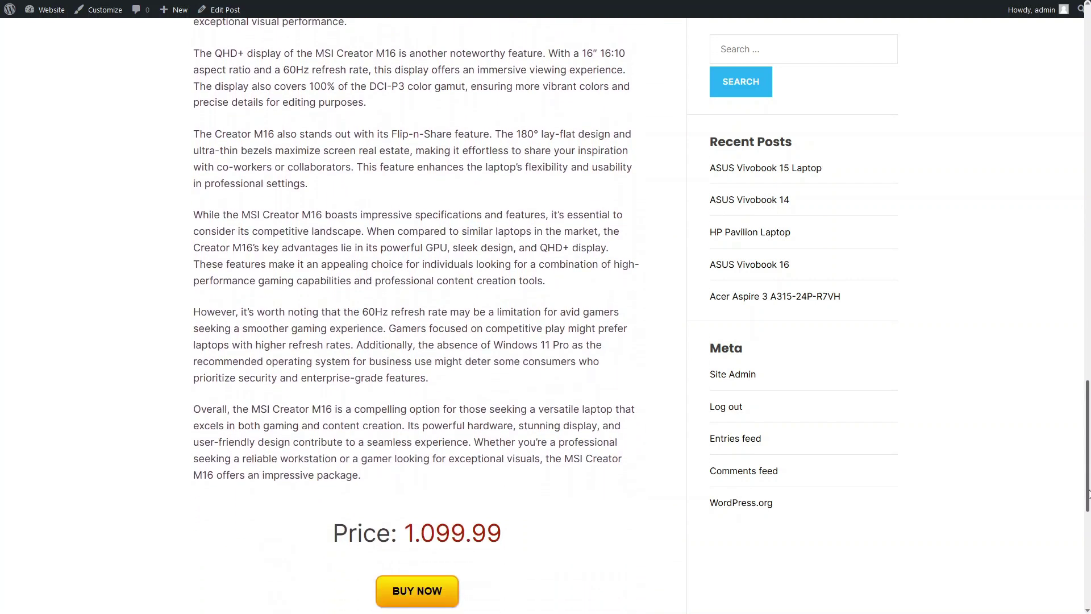
pyautogui.moveTo(1087, 491); pyautogui.dragTo(1086, 103)
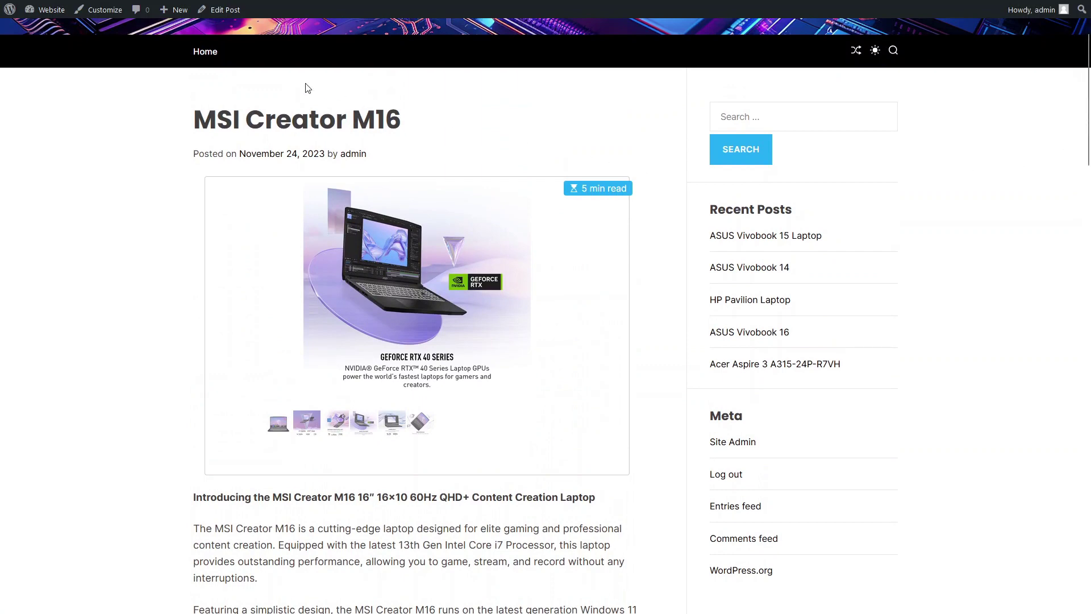
# Return to the home page listing of laptop posts.
pyautogui.click(196, 52)
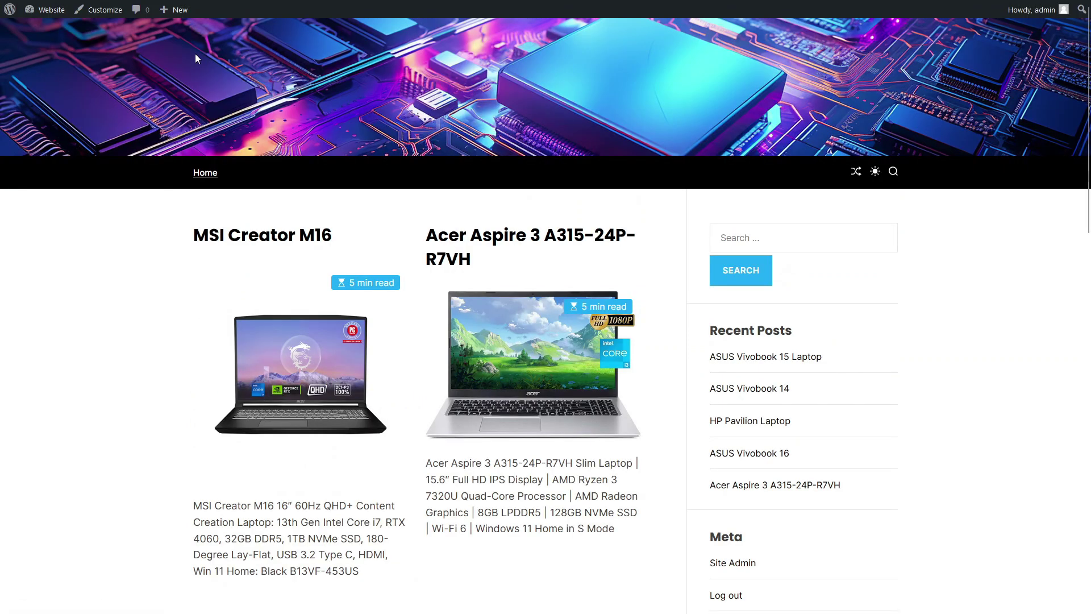
pyautogui.moveTo(1088, 171)
pyautogui.mouseDown()
pyautogui.moveTo(1088, 382)
pyautogui.moveTo(1087, 359)
pyautogui.mouseUp()
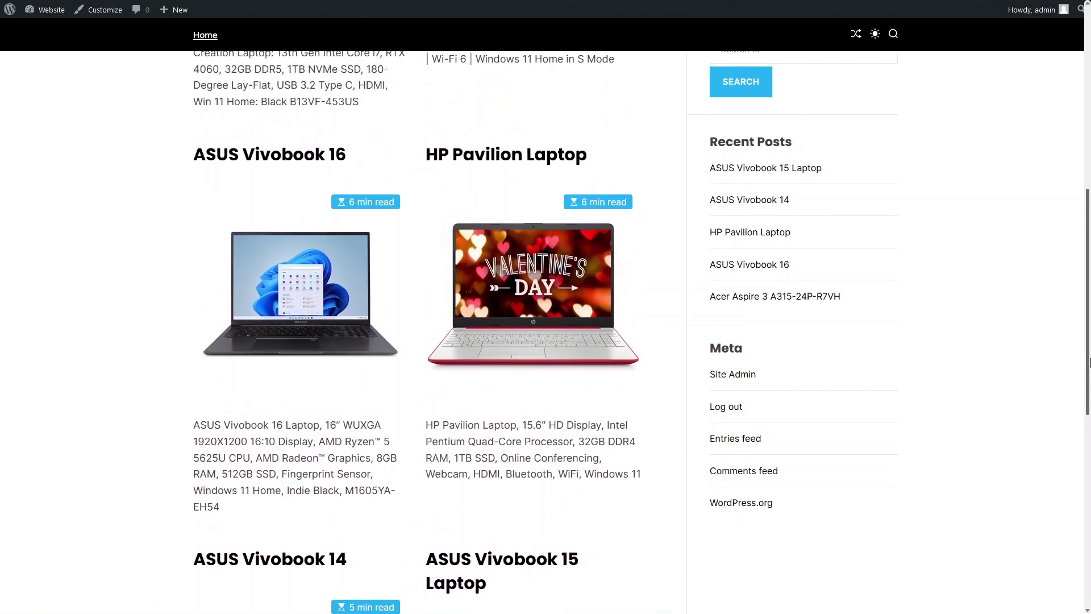
# View the HP Pavilion Laptop post with its advantages, disadvantages, 499.00 price and Buy Now link.
pyautogui.click(537, 304)
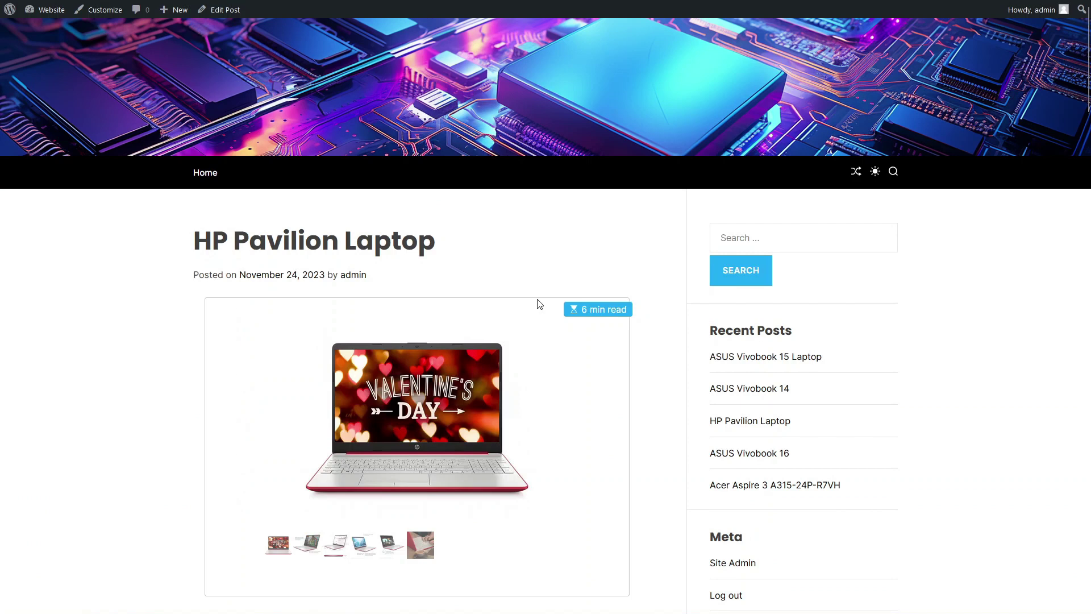
pyautogui.moveTo(1087, 61); pyautogui.dragTo(1087, 509)
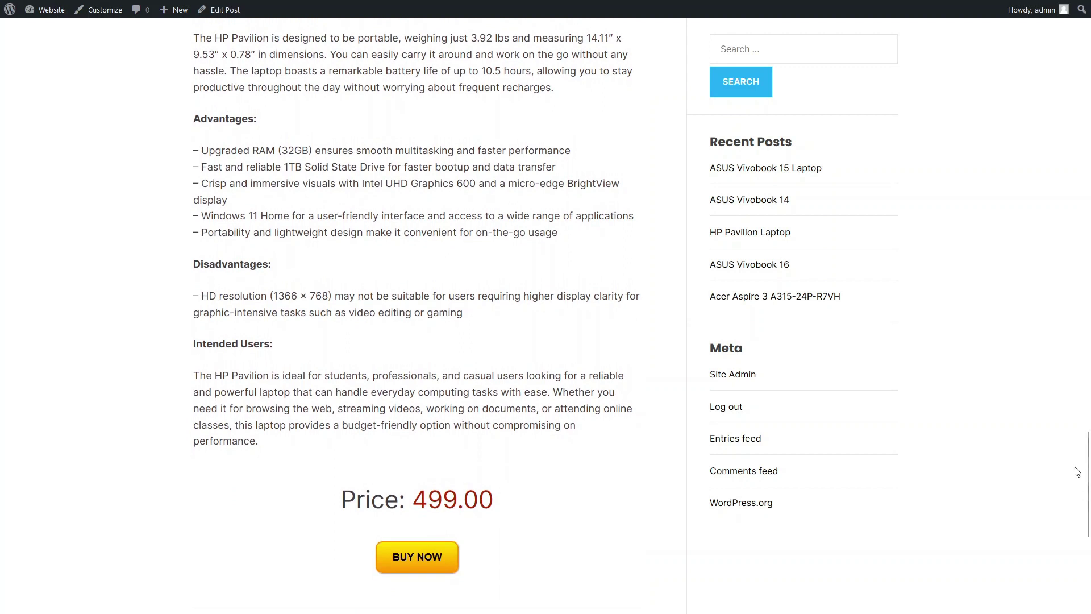
# Follow the Buy Now affiliate link to the HP Pavilion Amazon page at $499.00.
pyautogui.click(450, 556)
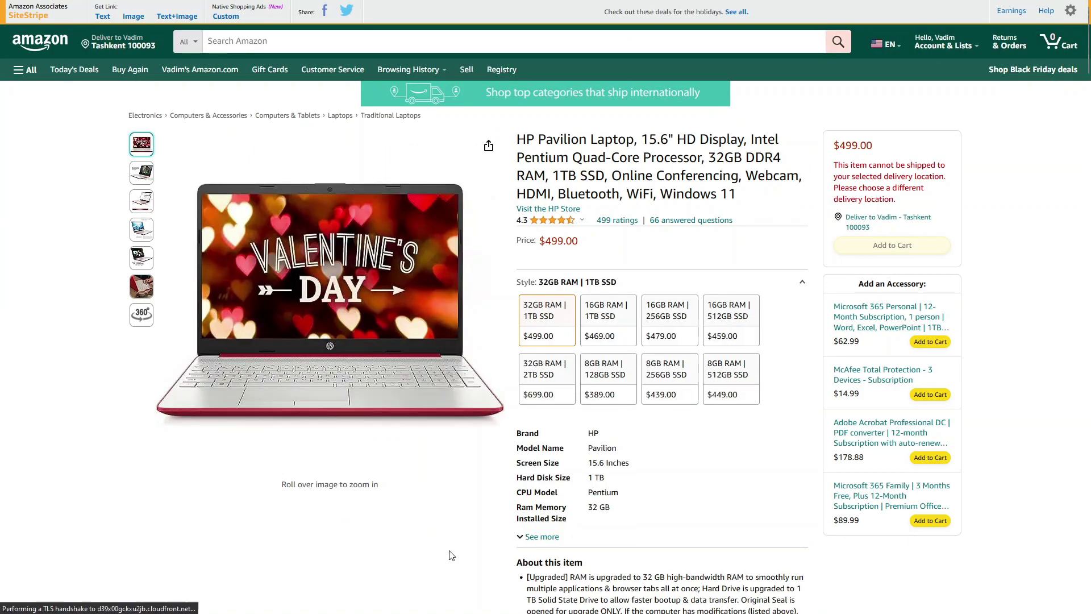